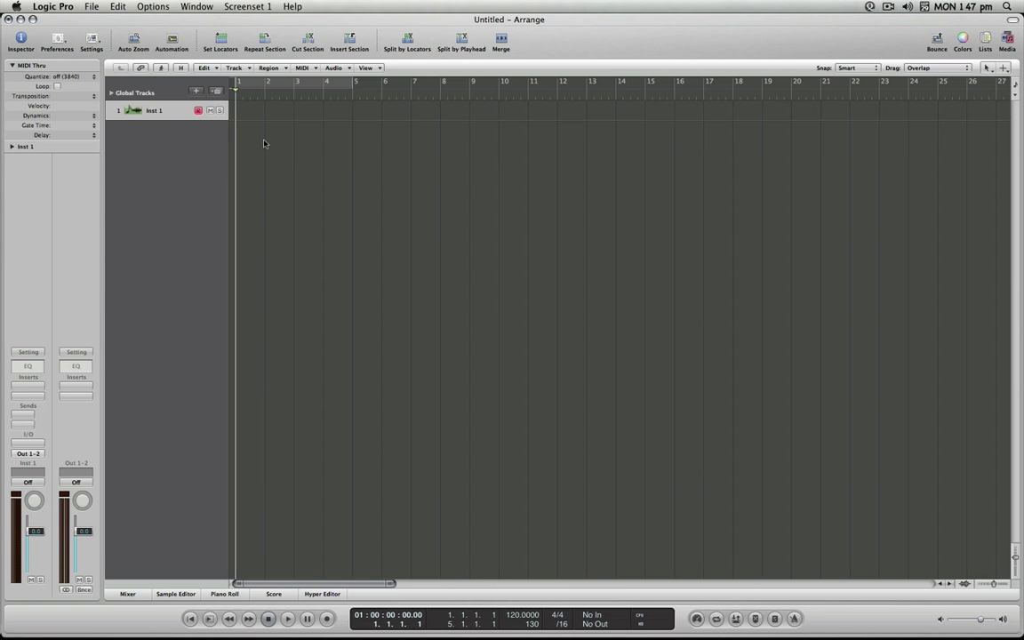
Open more_is_less.mpg from the Movies folder as the project's movie through Options > Movie > Open Movie
click(157, 7)
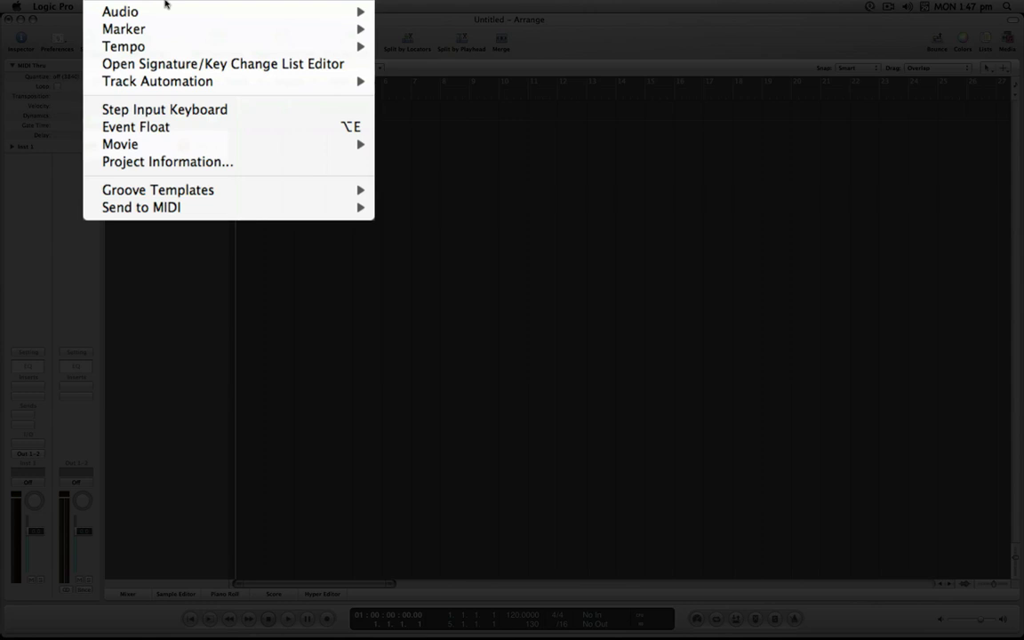
mouse_move(157, 108)
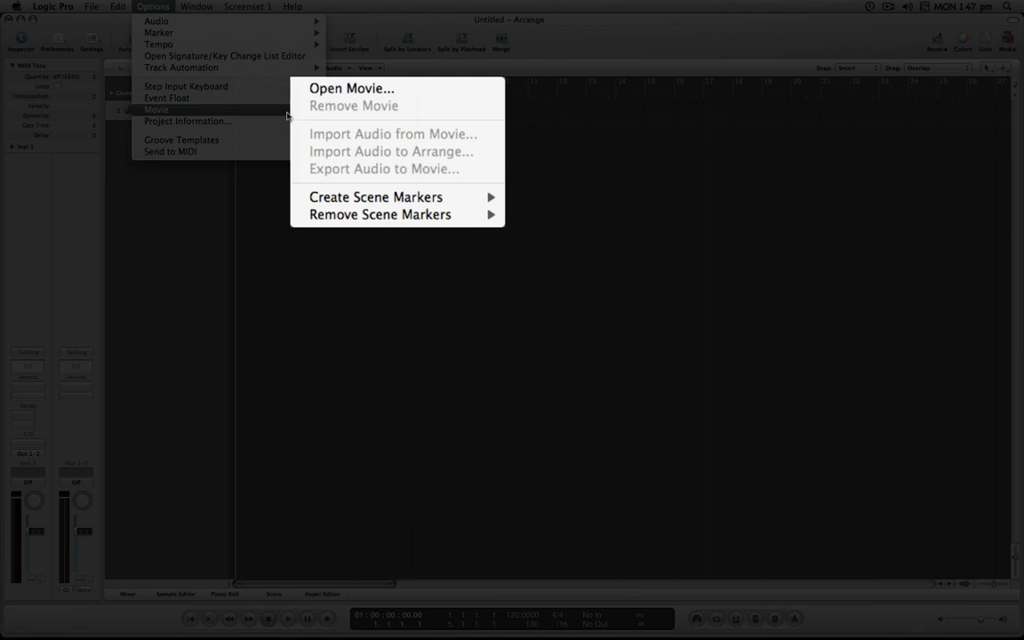
click(352, 89)
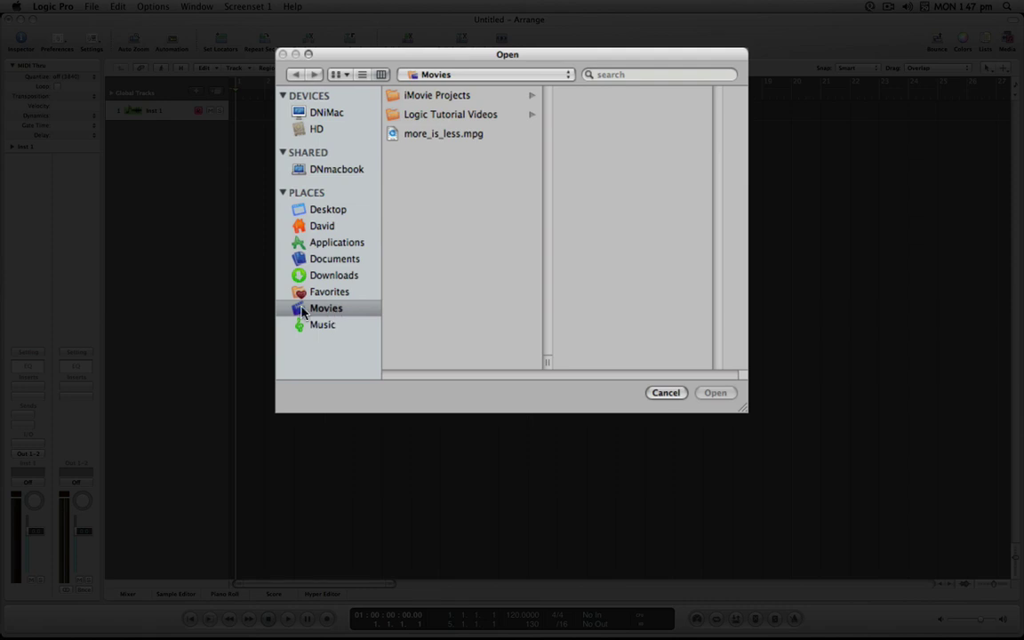
double_click(445, 135)
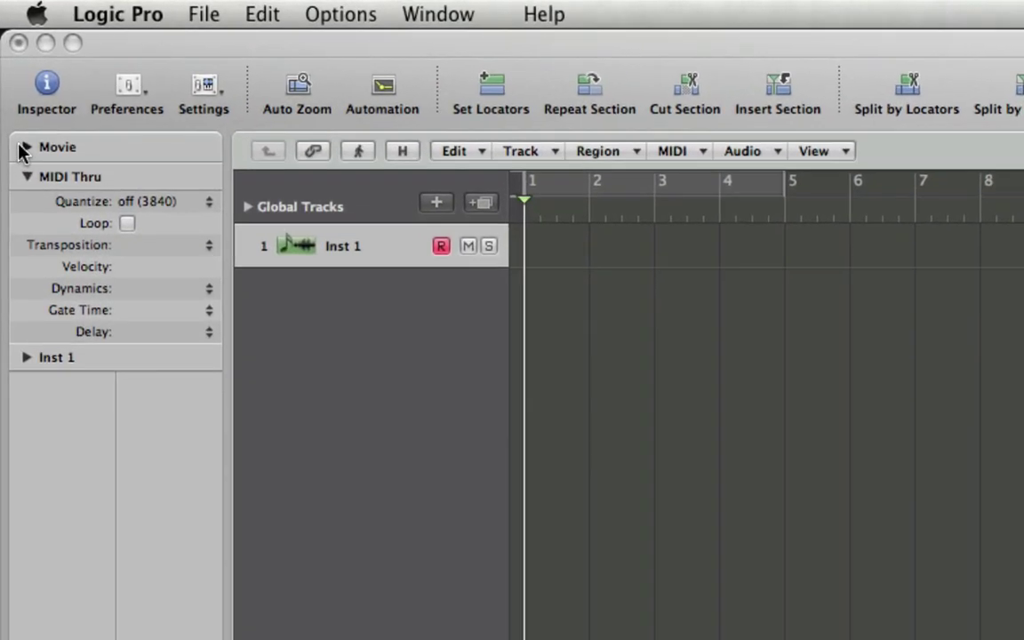
click(24, 149)
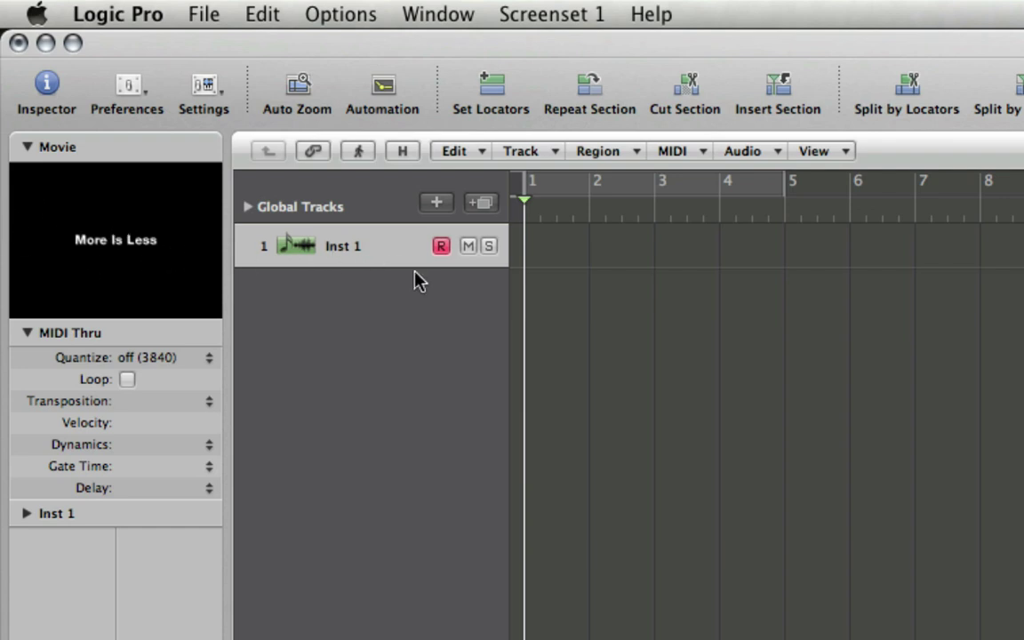
key(space)
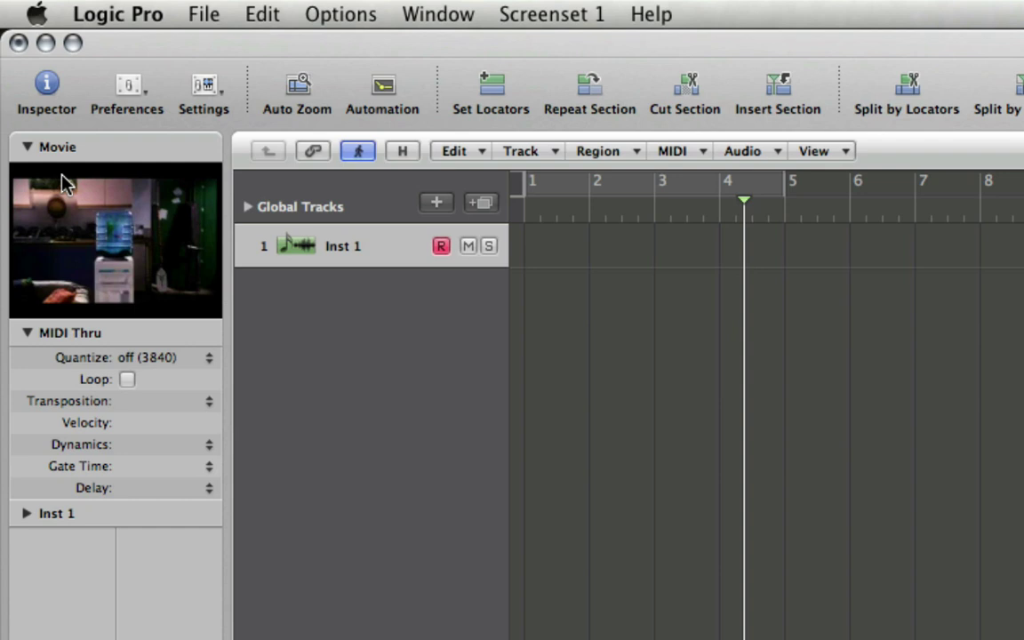
click(27, 147)
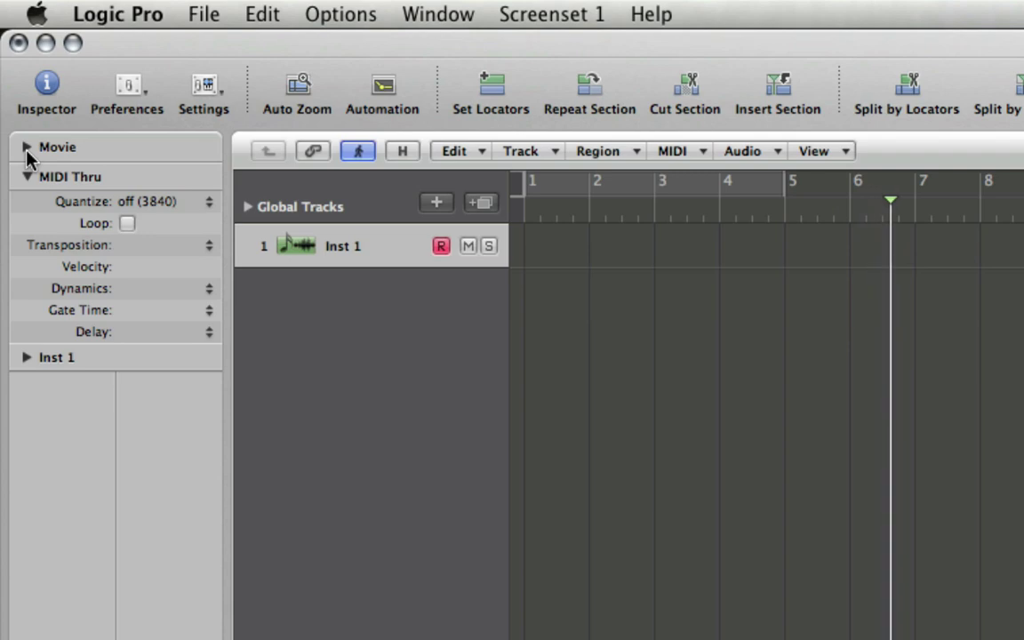
key(space)
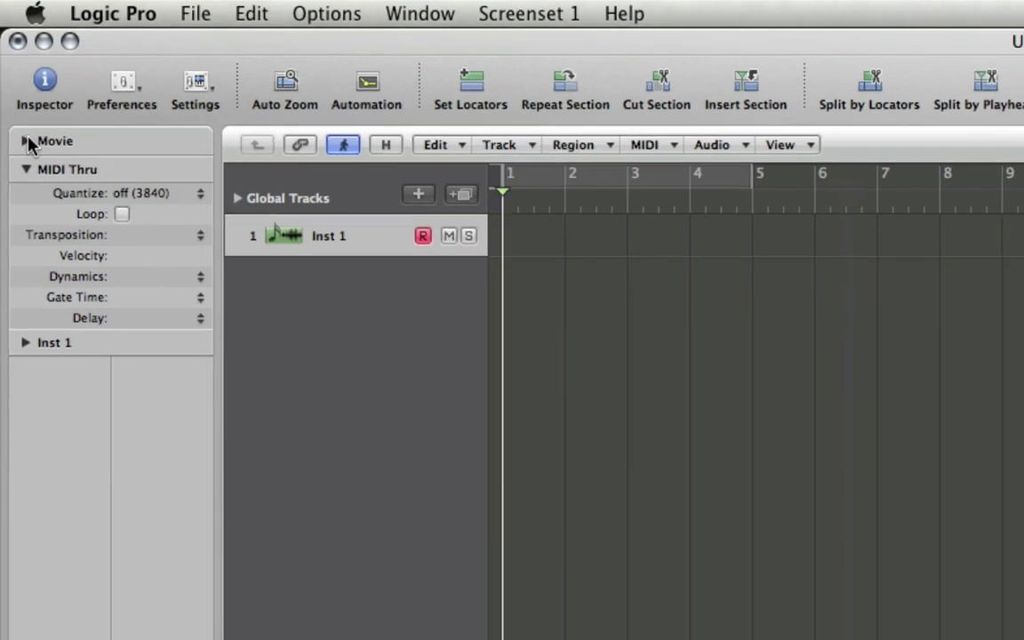
Expand the Inspector's Movie preview, then open and close the separate Movie window
click(28, 147)
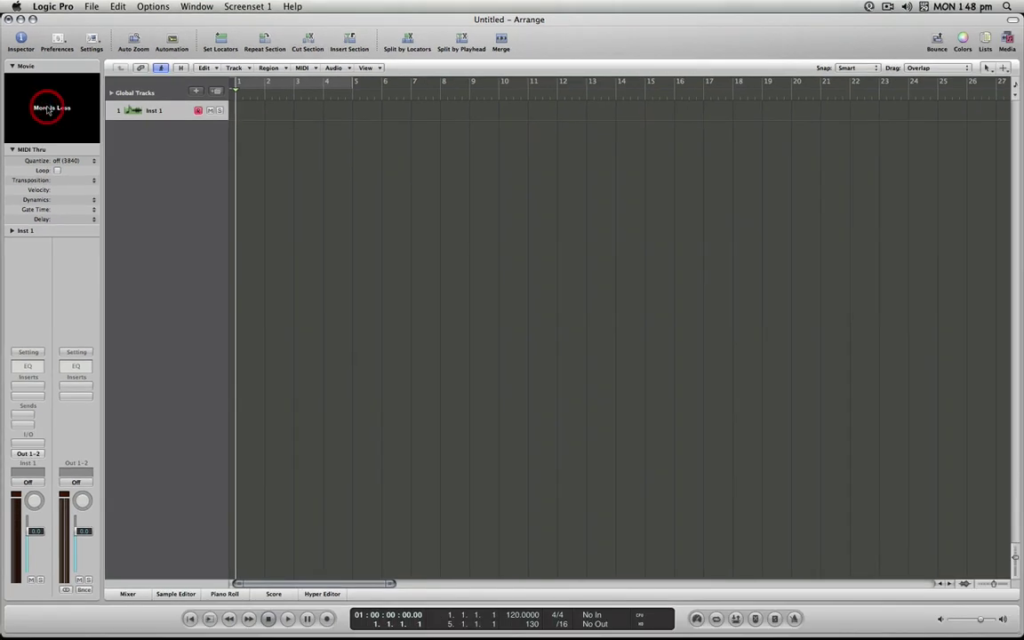
double_click(43, 98)
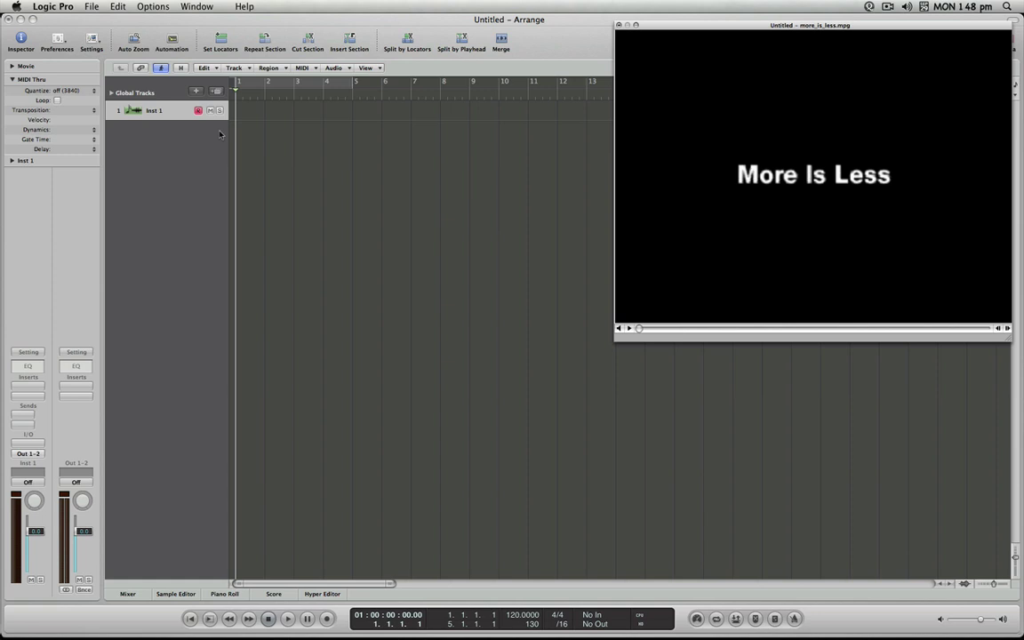
click(619, 26)
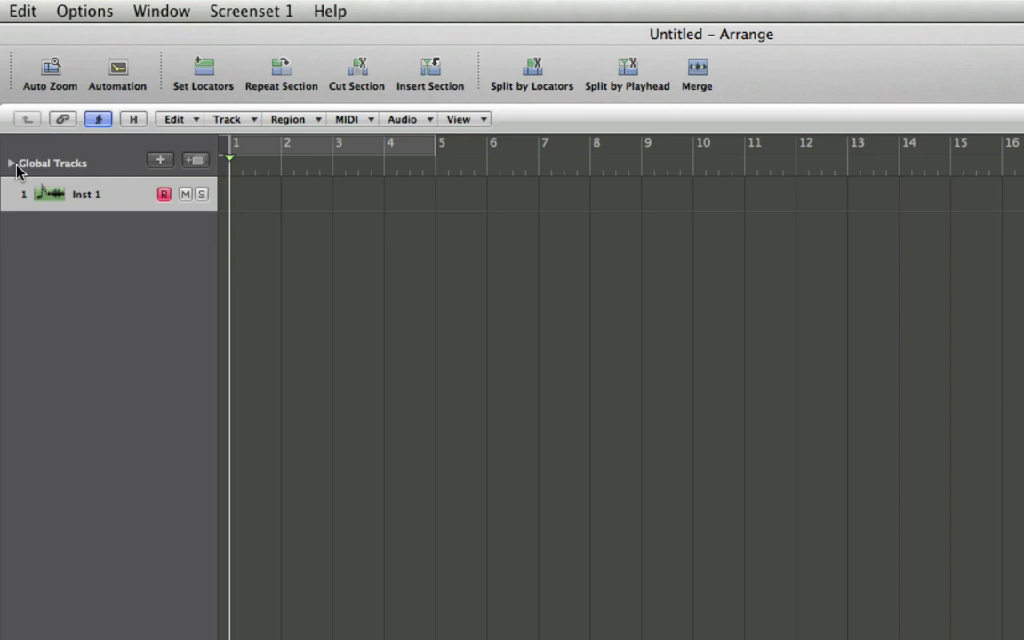
click(14, 163)
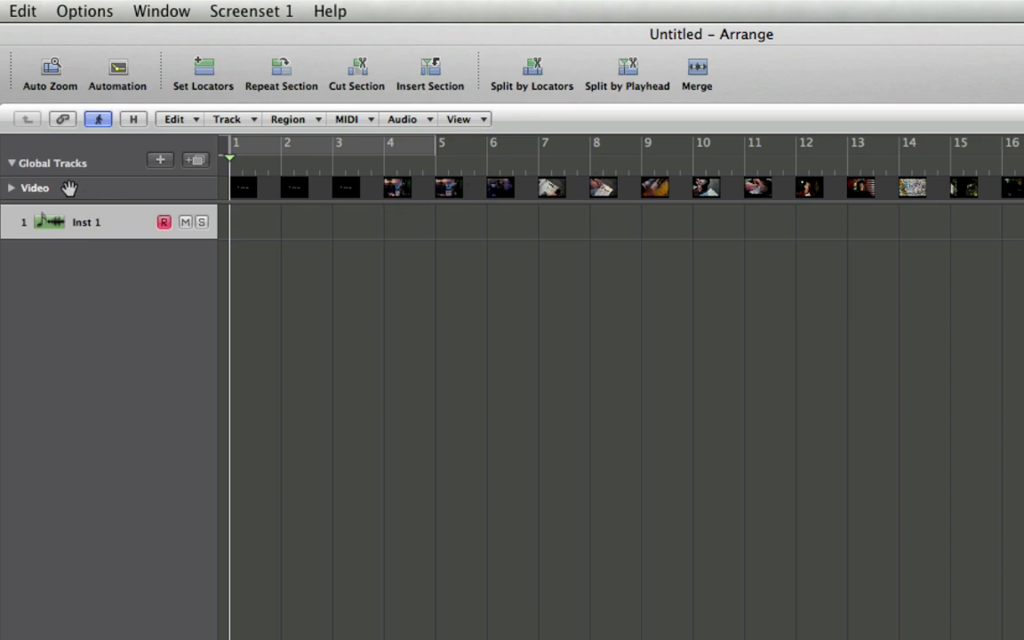
click(12, 187)
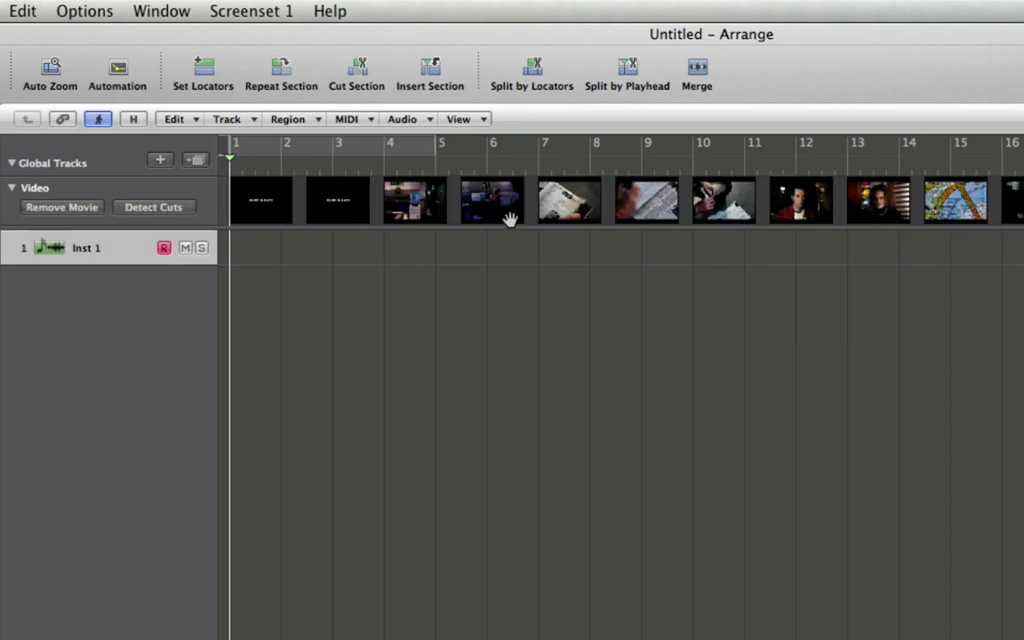
scroll(42, 244, right, 5)
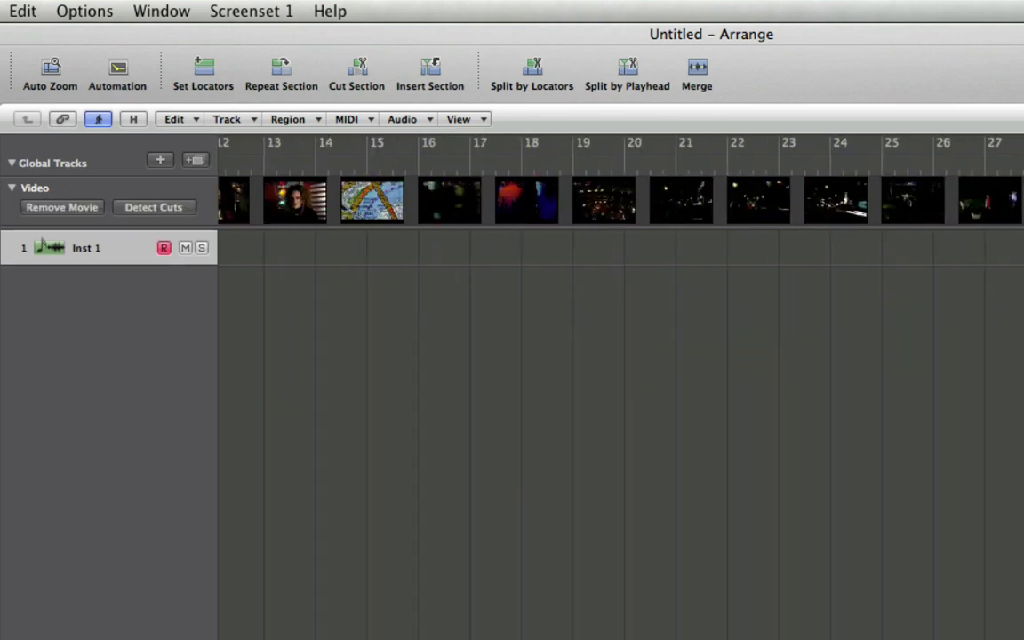
scroll(42, 245, left, 5)
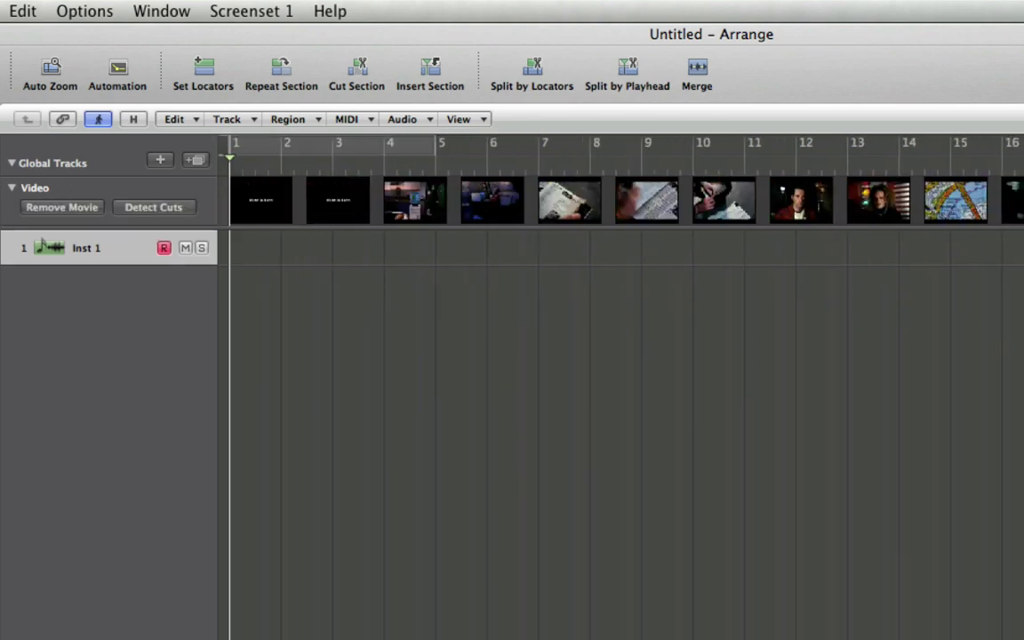
click(12, 188)
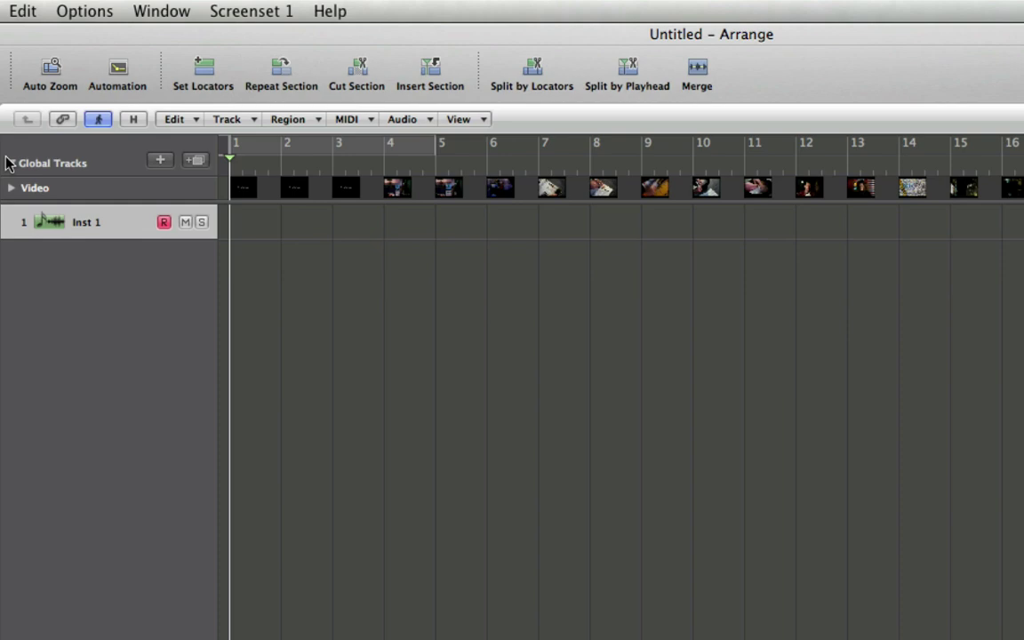
click(12, 163)
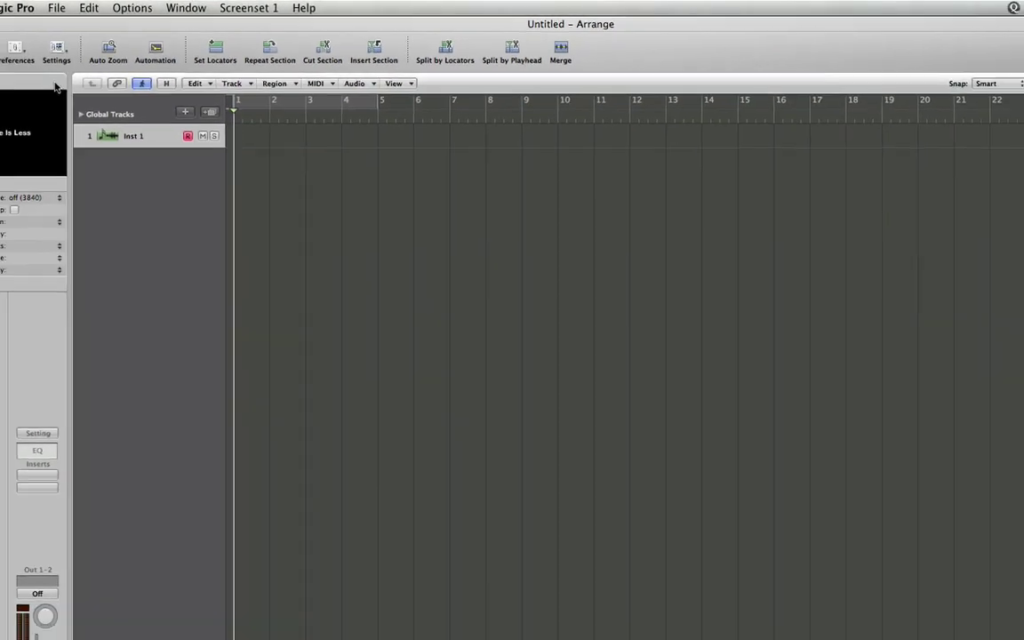
Open the Video page of Project Settings to check Movie Start and Sound Output
click(91, 40)
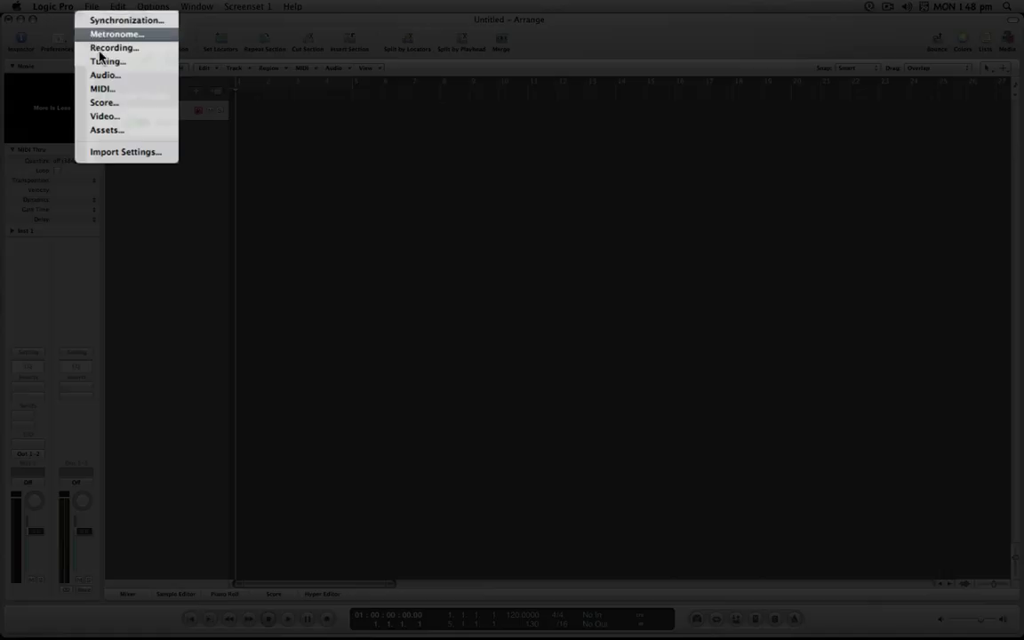
click(114, 120)
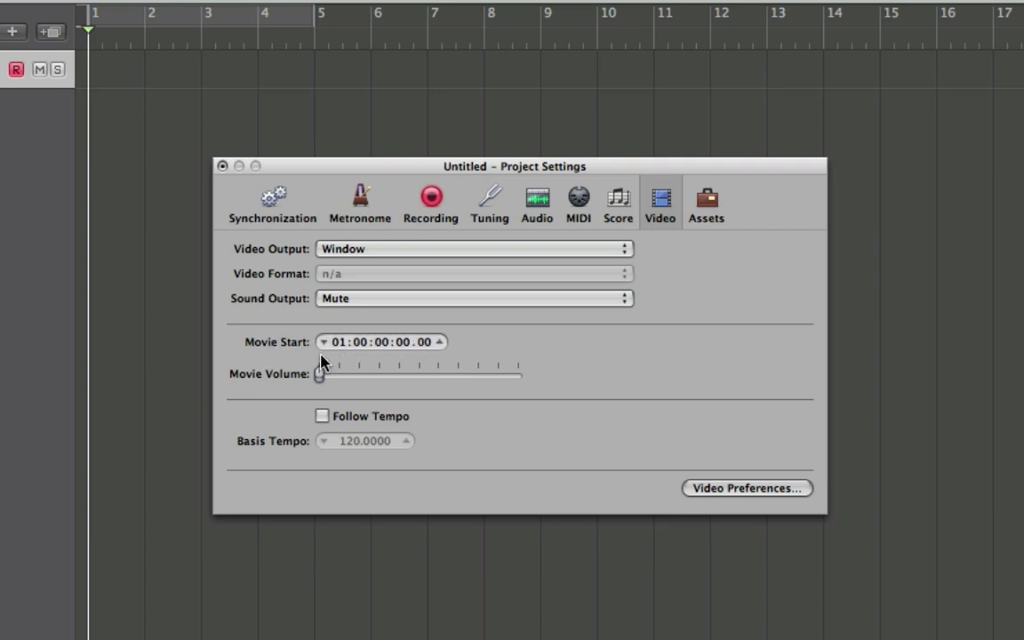
On the Synchronization page, change 'bar 1 plays at SMPTE' to 01:00:05:00.00
click(271, 202)
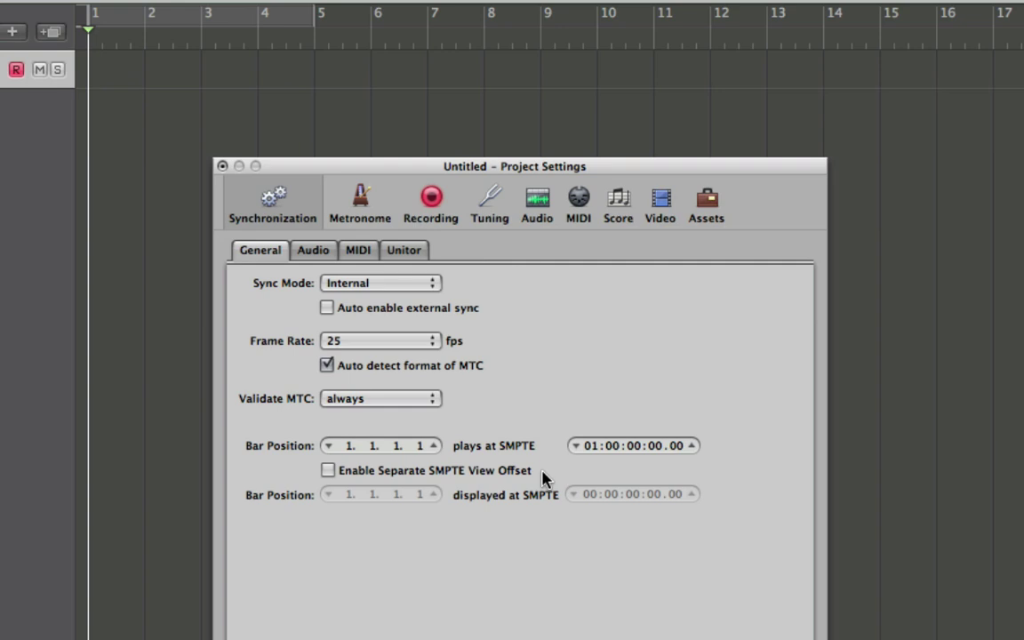
double_click(638, 446)
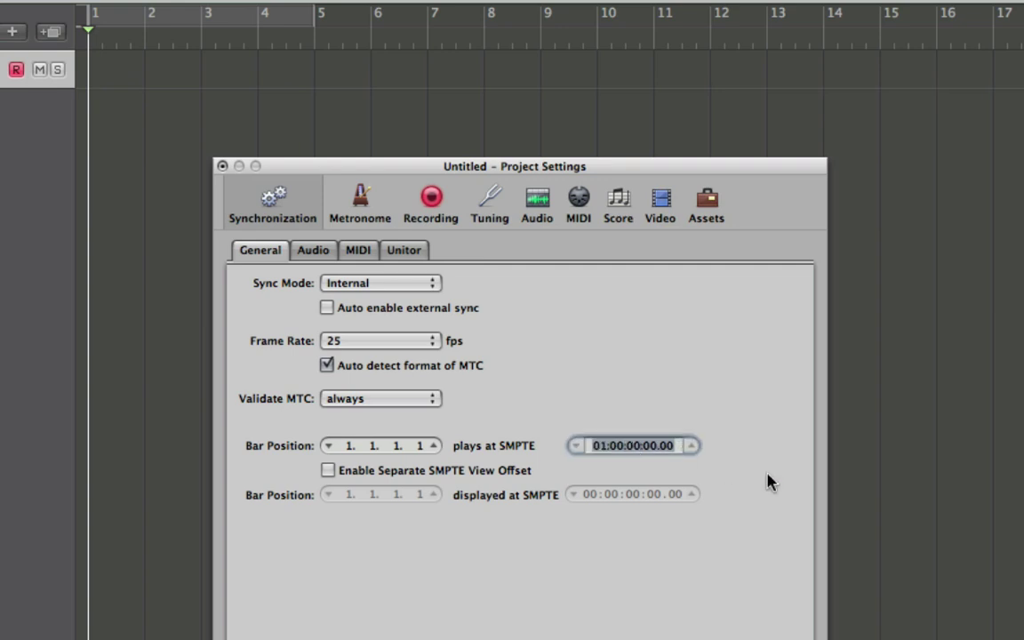
key(Right)
key(Left)
key(Left)
key(Left)
key(Left)
key(Left)
key(Left)
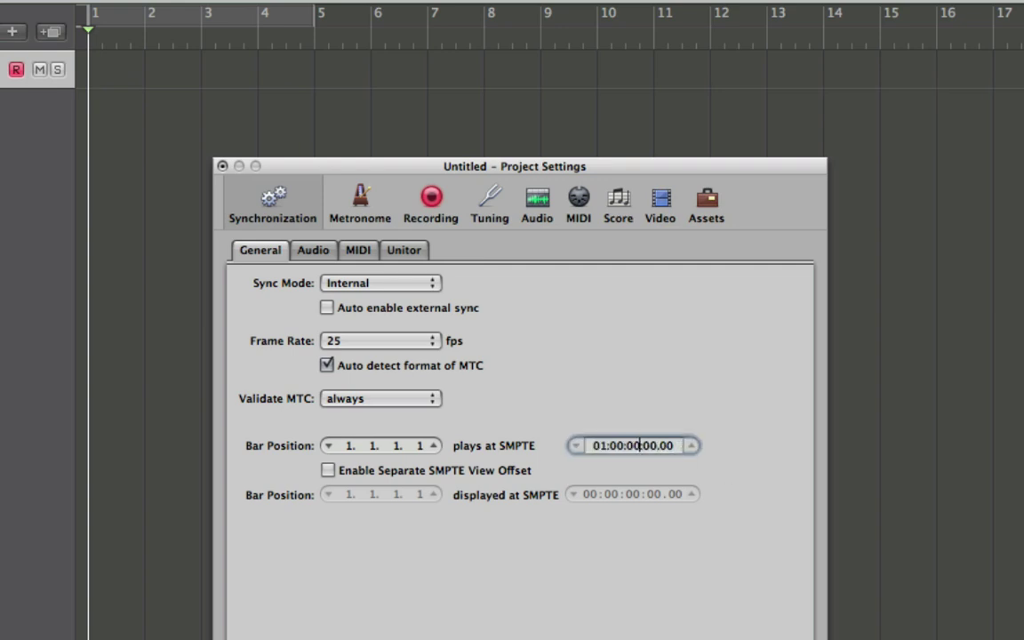
key(BackSpace)
text(5)
key(Return)
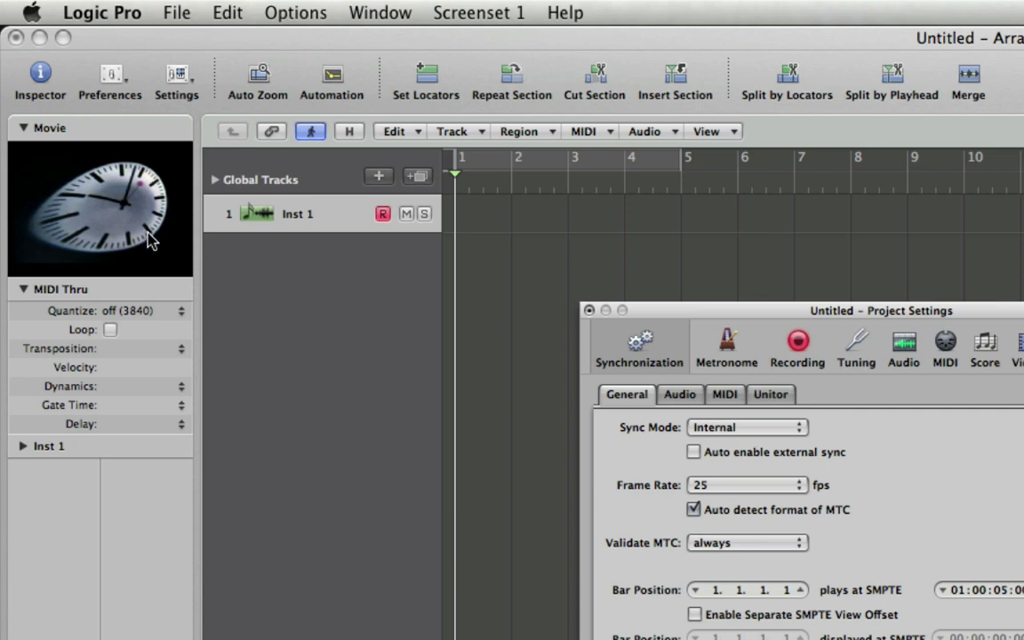
Close the Project Settings window to return to the arrangement with the movie preview
click(588, 310)
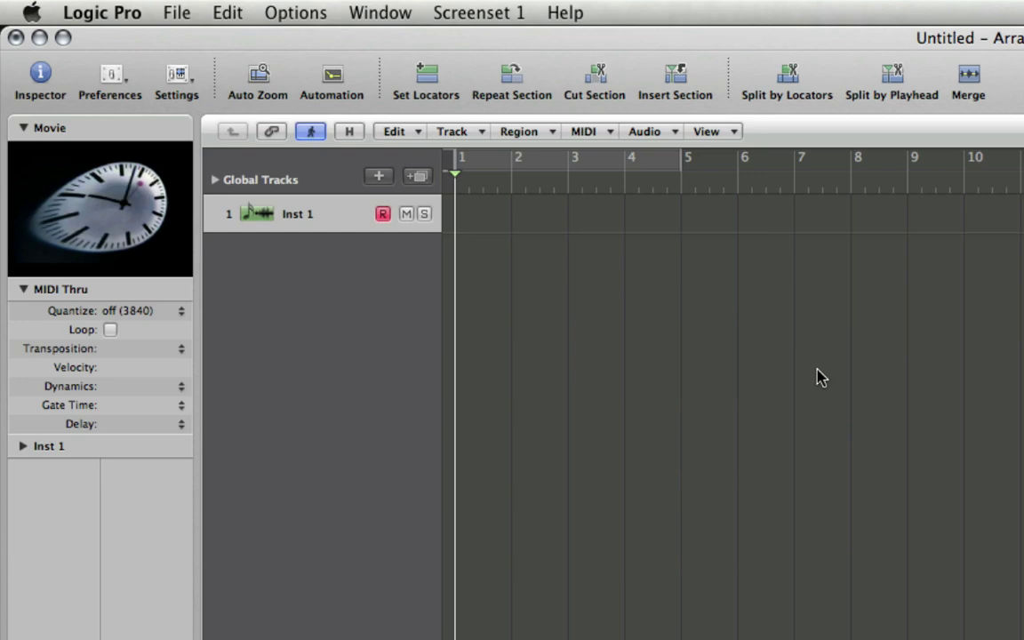